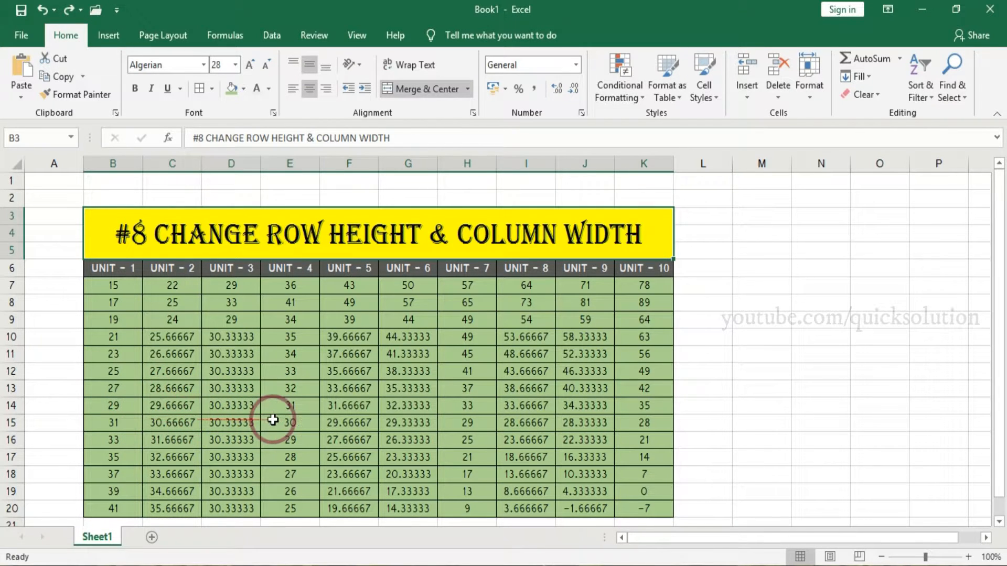
Step: Increase the height of row 13 to 36.00 (48 pixels)
click(15, 388)
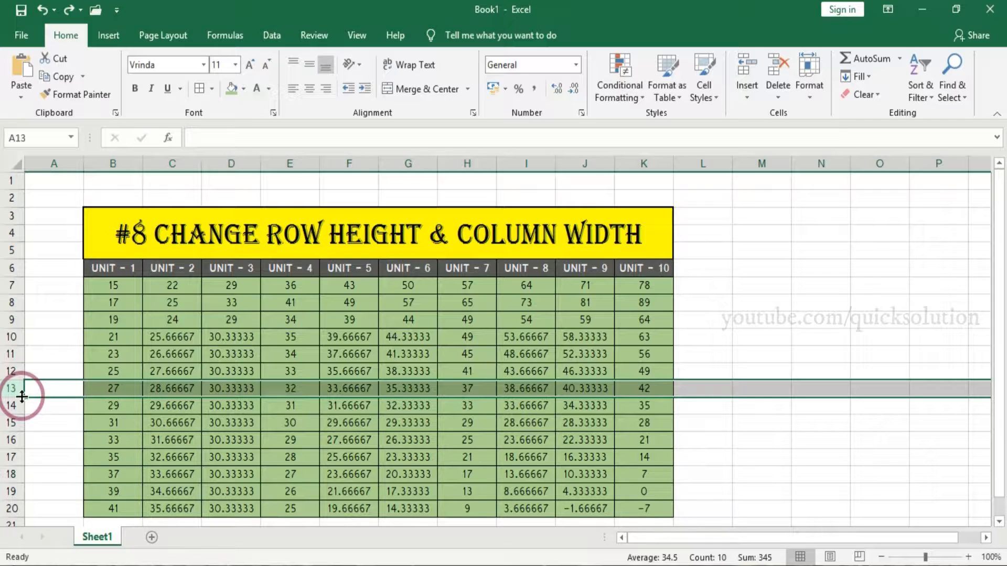
drag(21, 397, 23, 416)
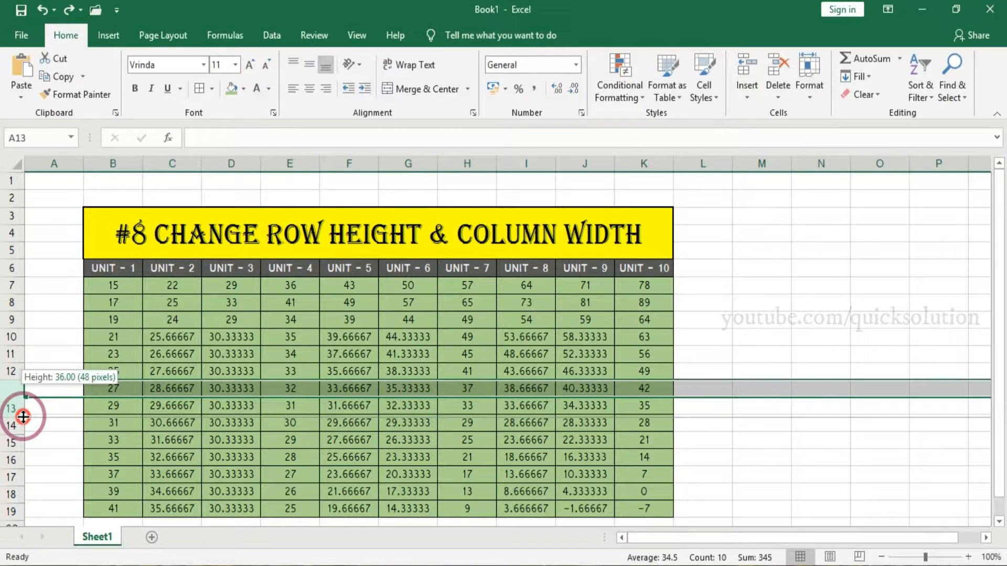
drag(23, 416, 23, 416)
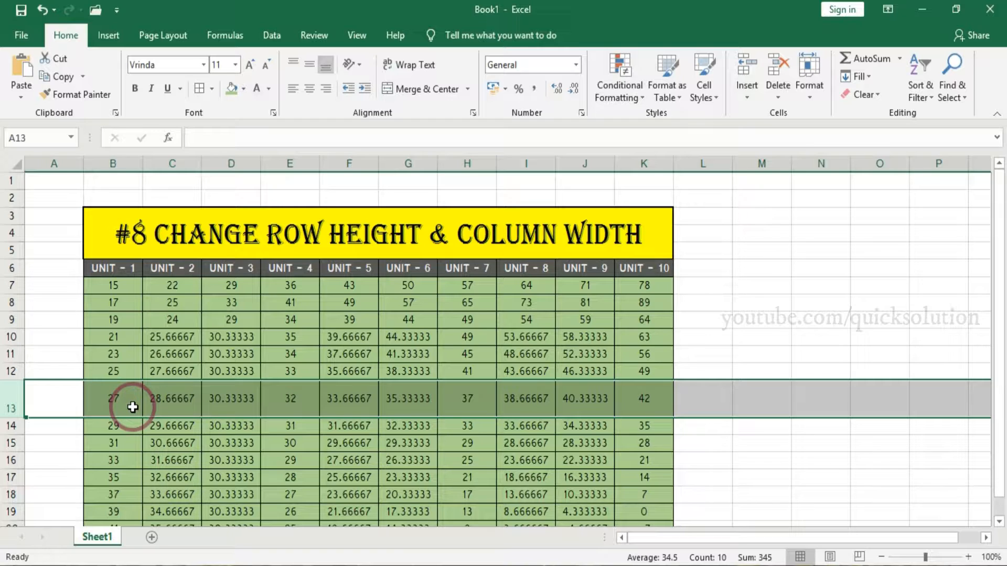
Step: Set the height of row 11 to exactly 22
click(17, 354)
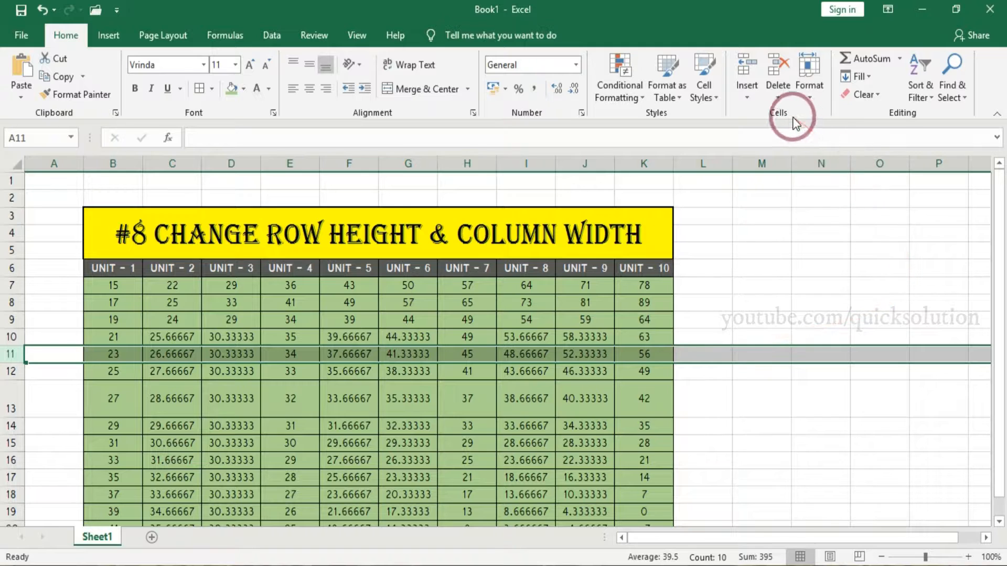
click(812, 96)
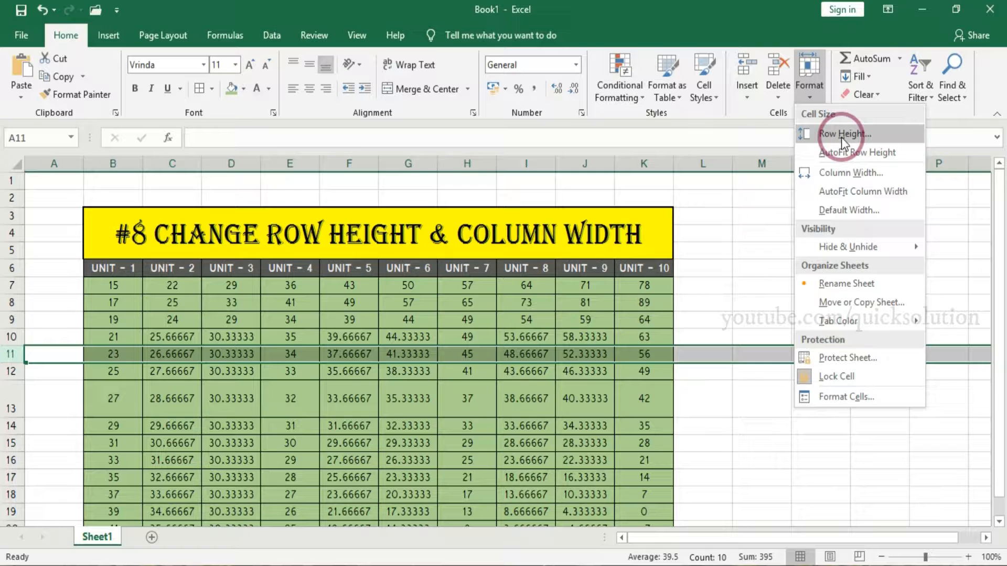
click(841, 134)
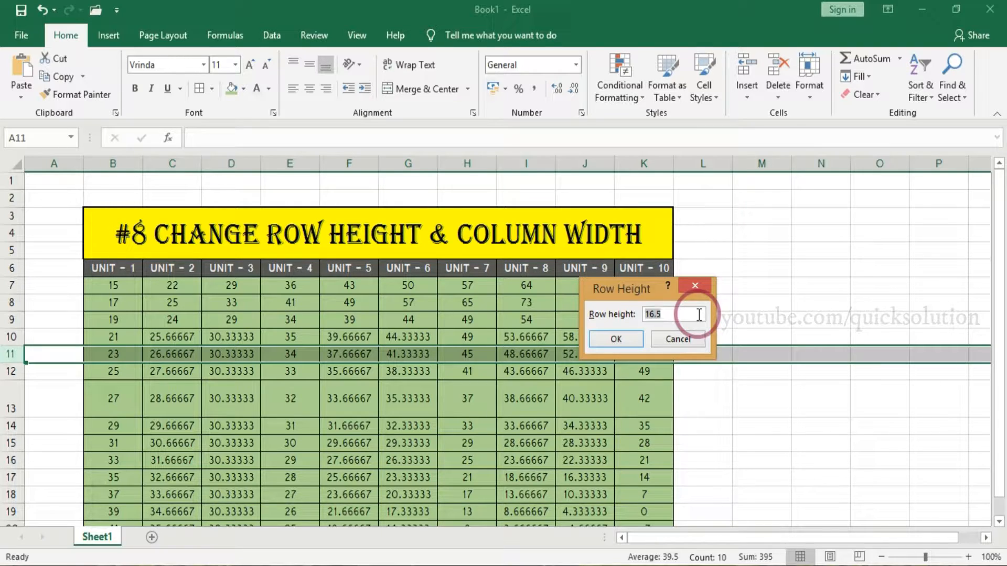
key(BackSpace)
key(BackSpace)
key(BackSpace)
key(BackSpace)
text(22)
click(623, 342)
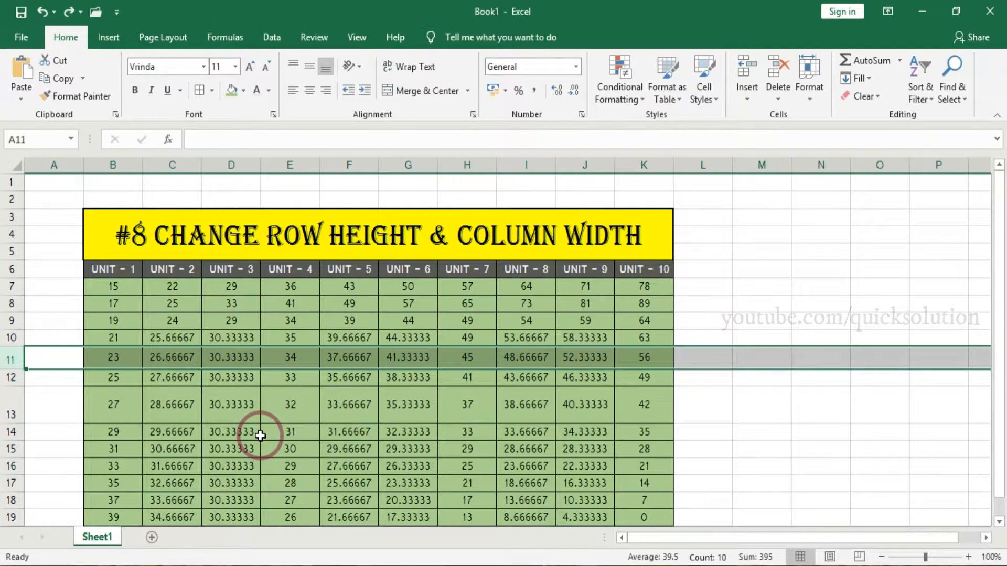
Step: Select the entire sheet and increase the height of all rows uniformly by resizing one of them
click(19, 169)
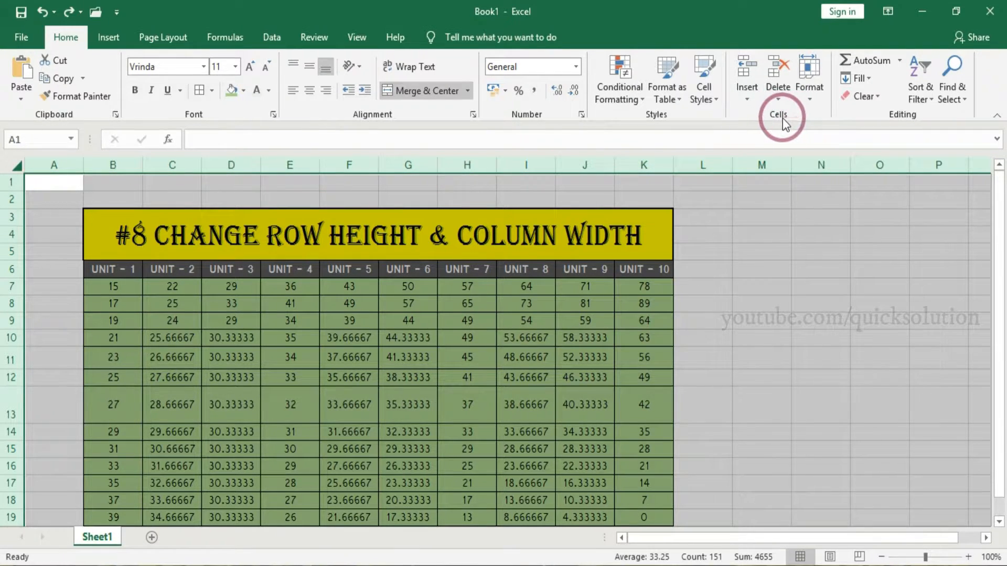
click(813, 99)
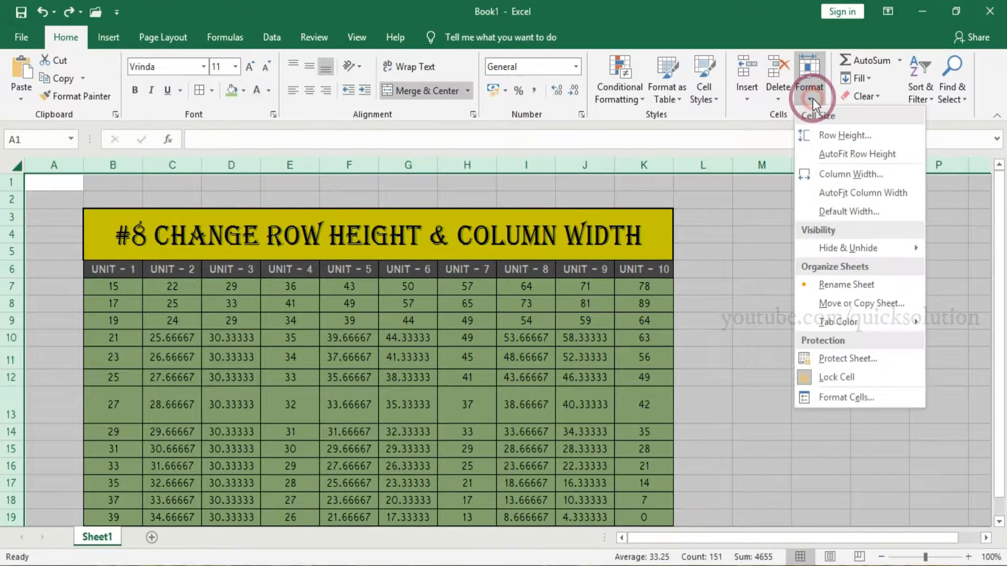
click(847, 136)
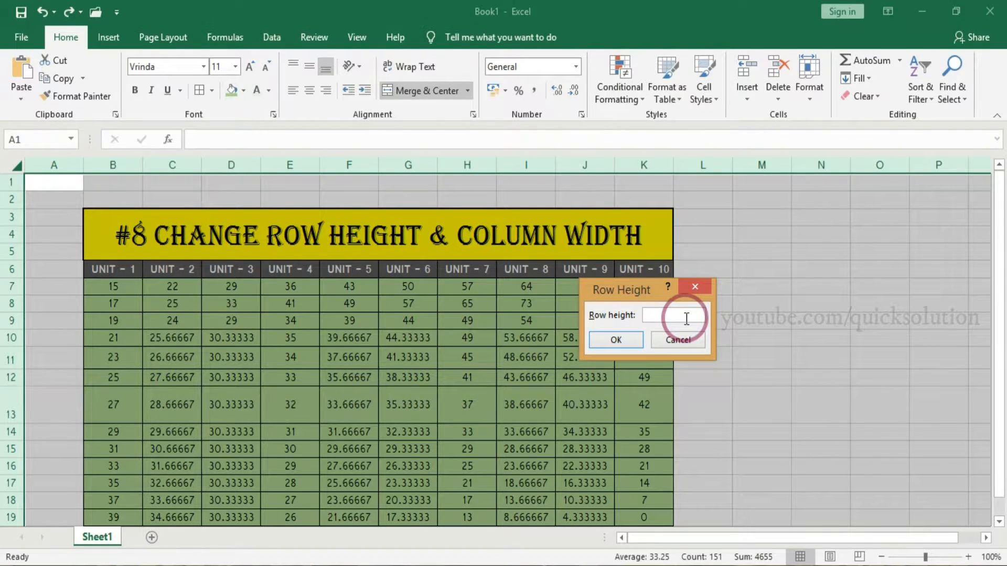
click(657, 341)
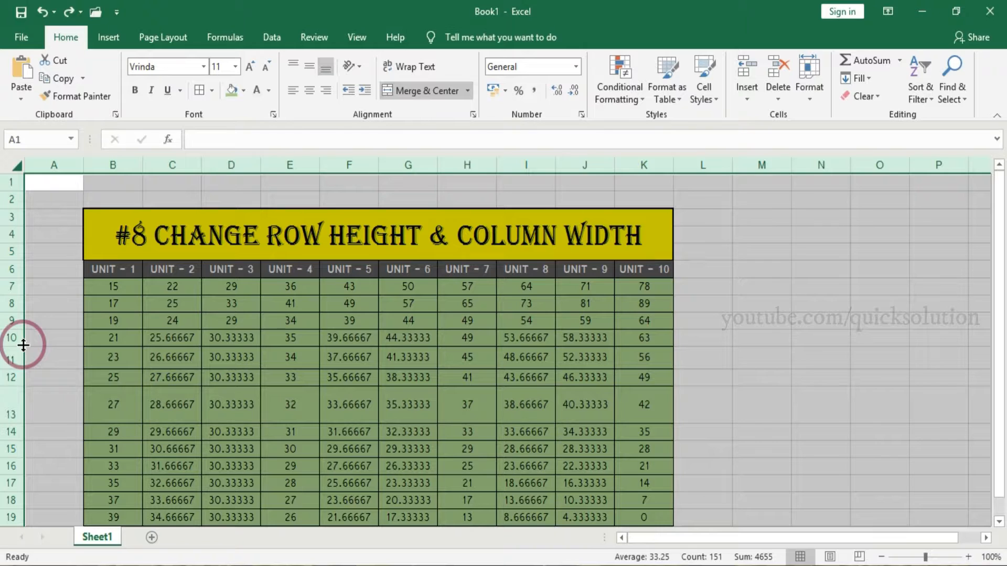
drag(24, 345, 30, 376)
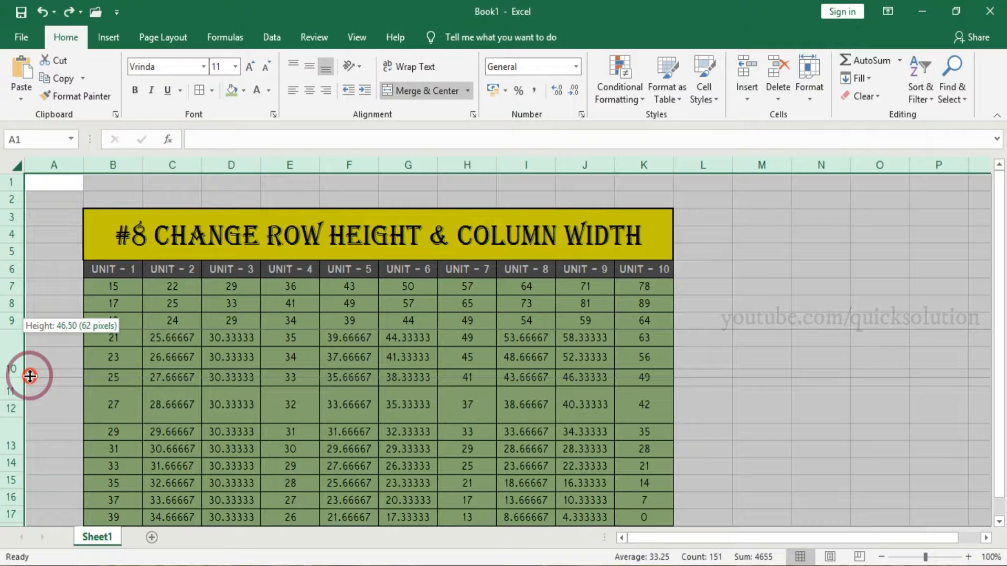
drag(29, 377, 29, 362)
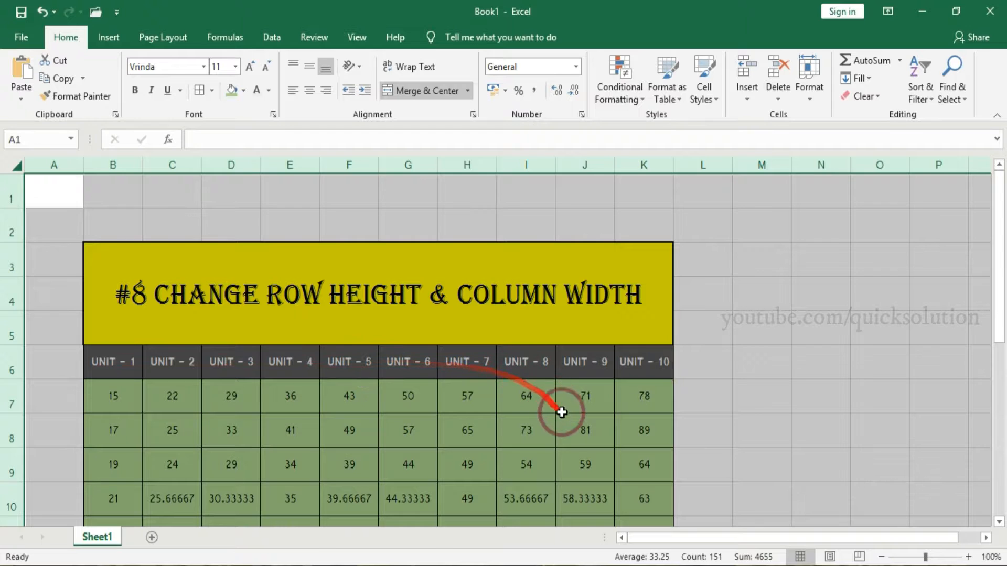
scroll(553, 419, down, 1)
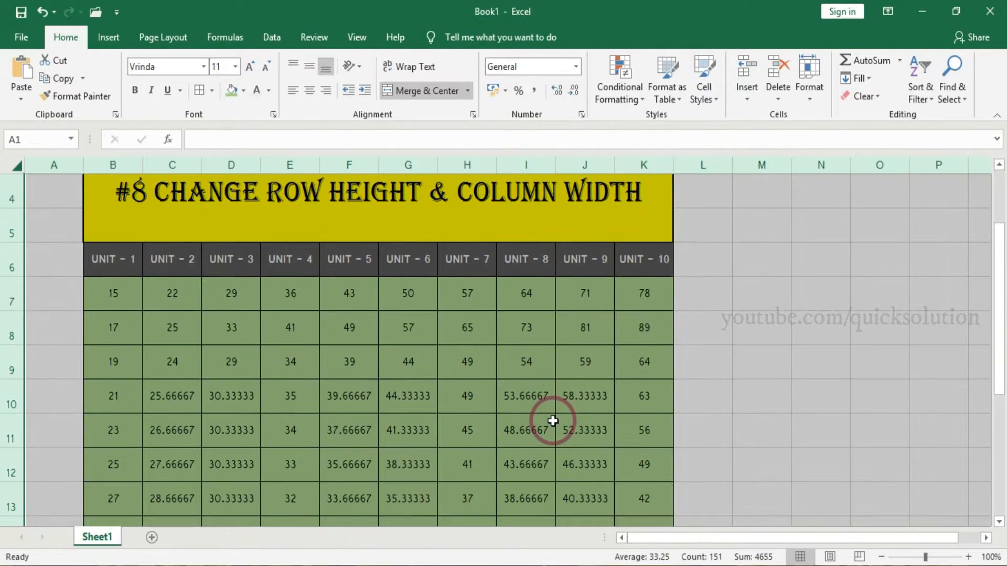
scroll(552, 420, down, 3)
scroll(553, 420, up, 2)
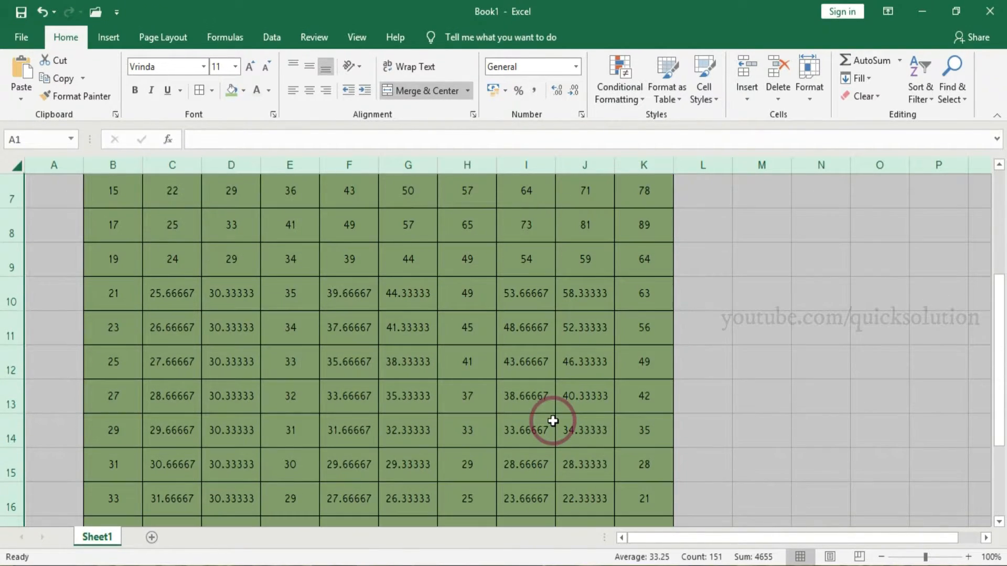
scroll(553, 421, up, 2)
click(552, 421)
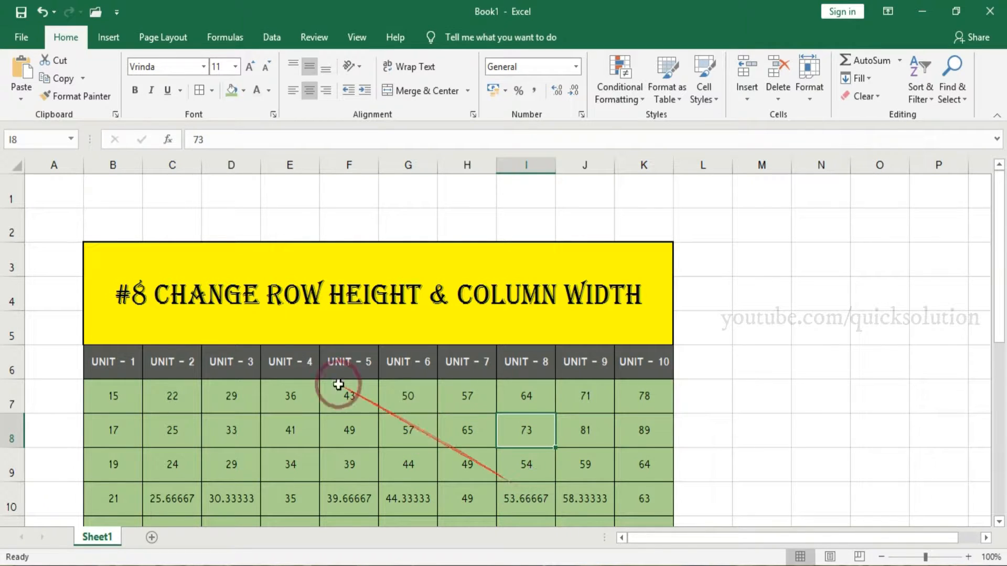
Step: AutoFit the row height of the entire sheet
click(17, 172)
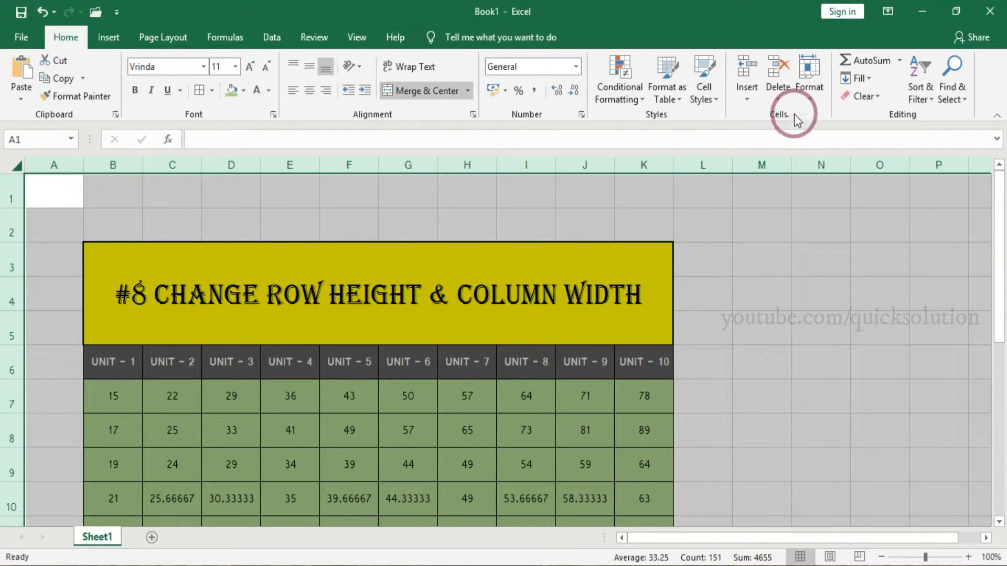
click(812, 99)
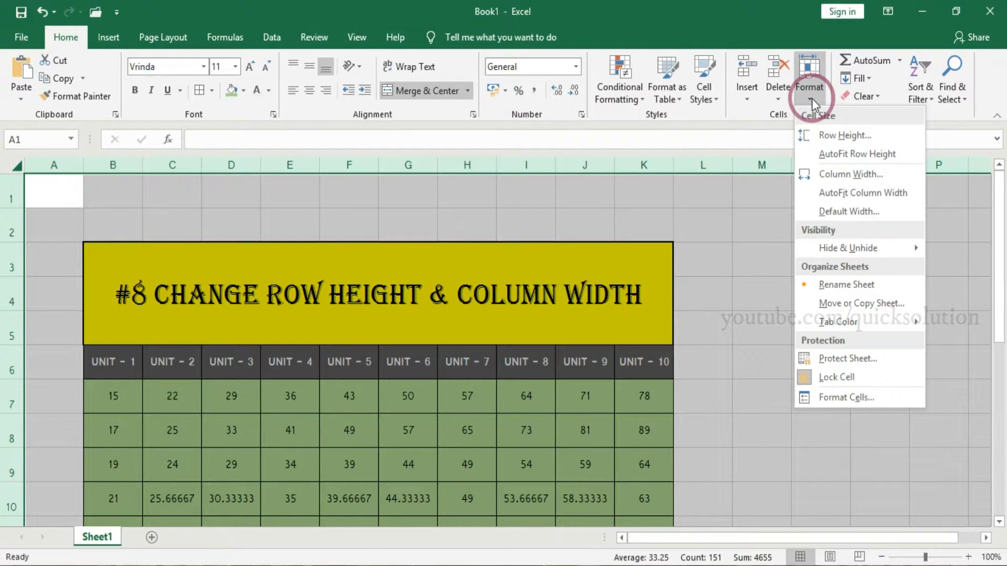
click(857, 159)
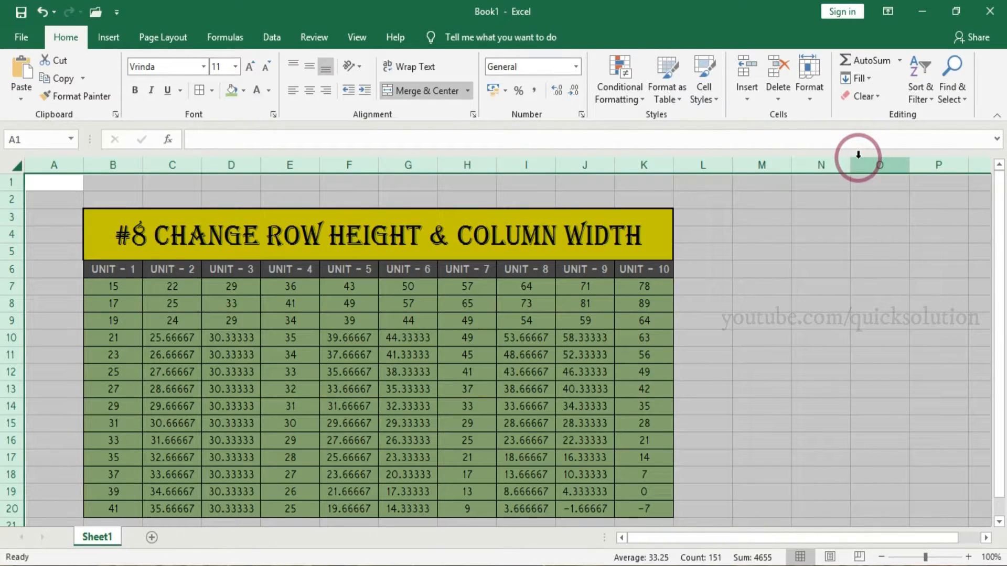
click(571, 340)
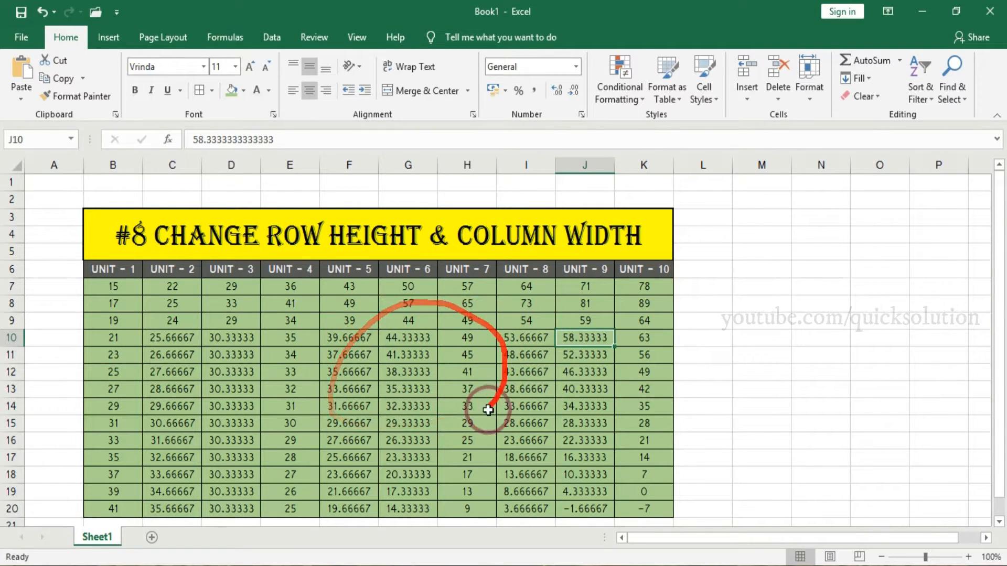
click(16, 167)
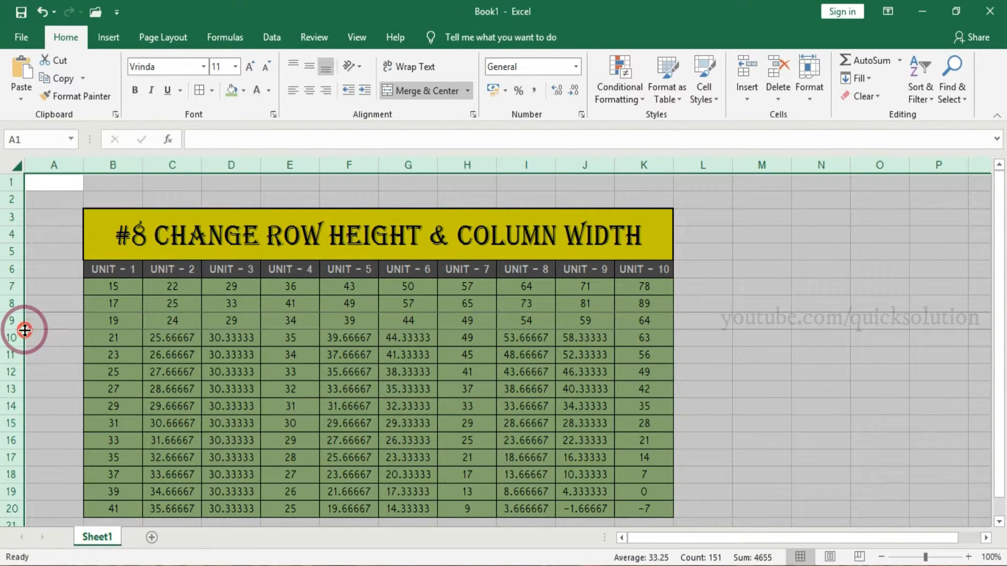
click(75, 232)
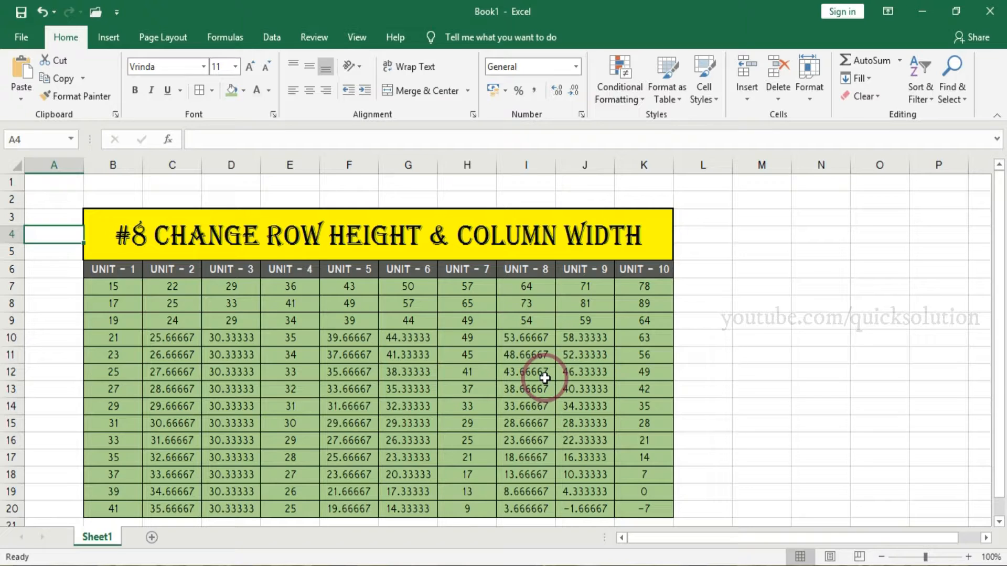
click(112, 372)
click(19, 375)
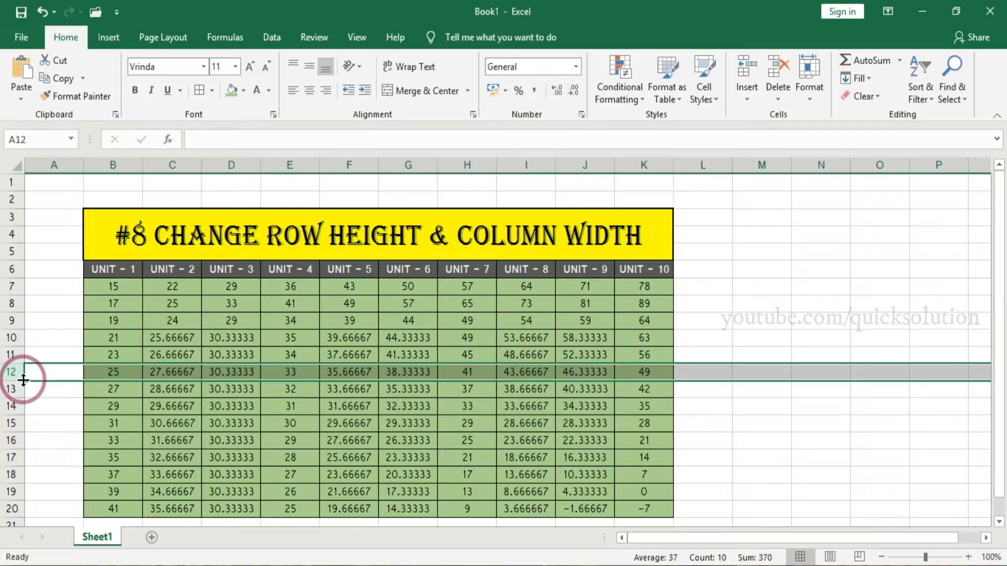
click(23, 380)
click(99, 386)
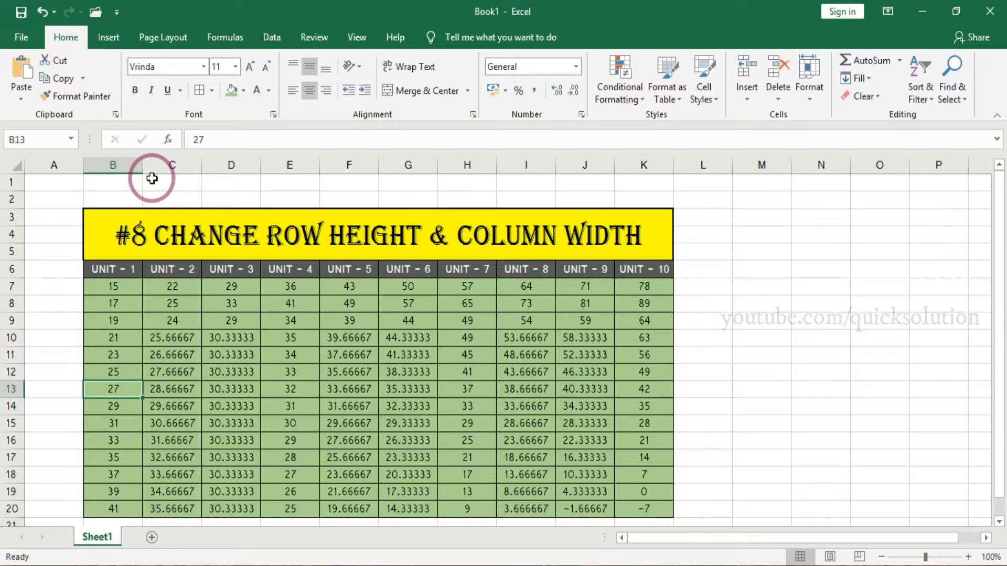
Step: Set the width of column E, the UNIT - 4 column, to 20
click(299, 165)
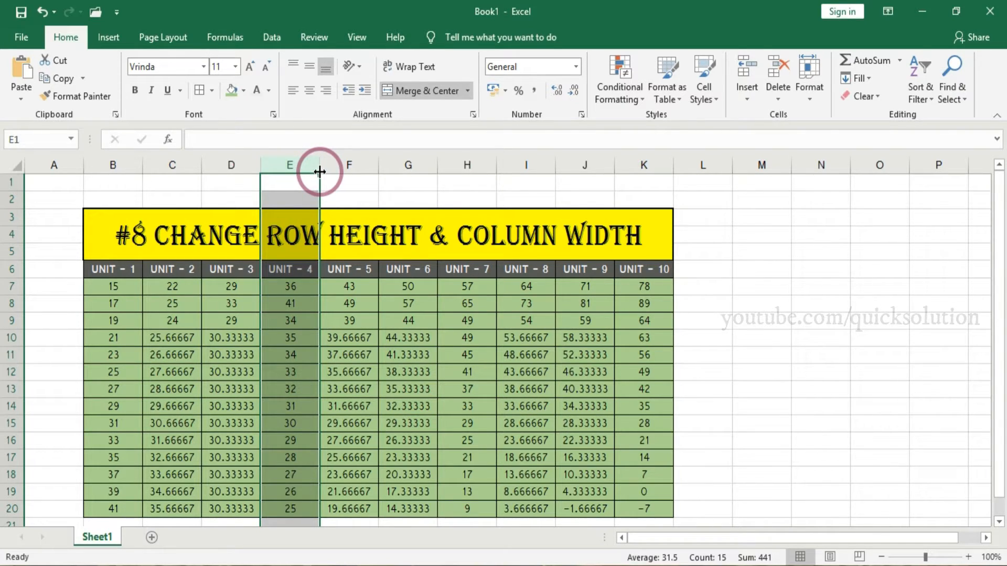
click(807, 105)
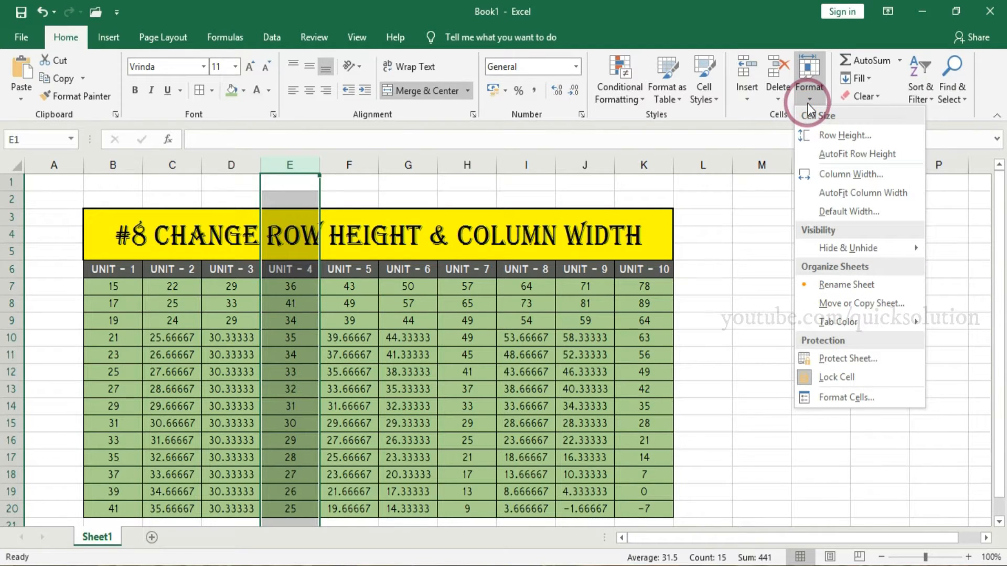
click(862, 178)
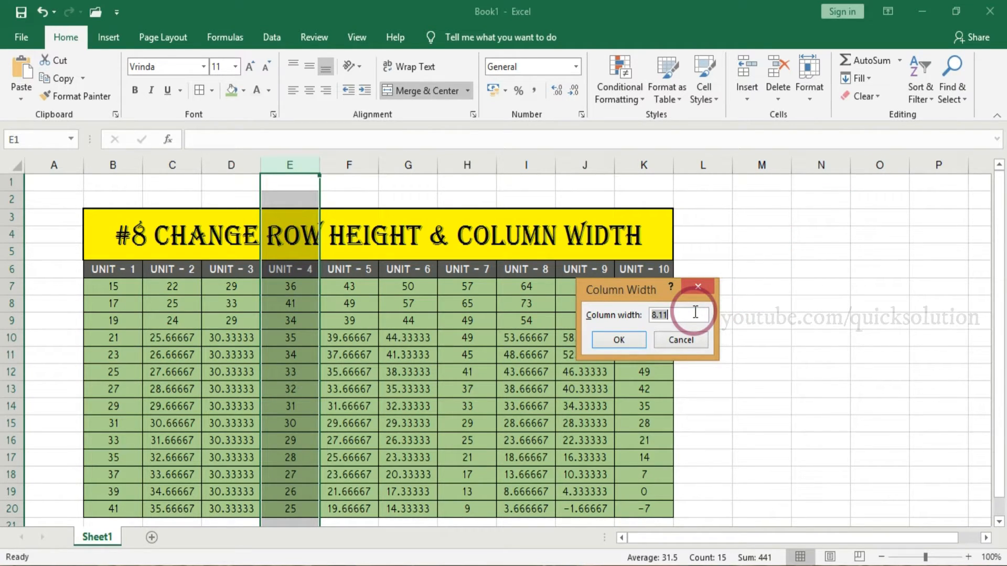
text(20)
click(615, 346)
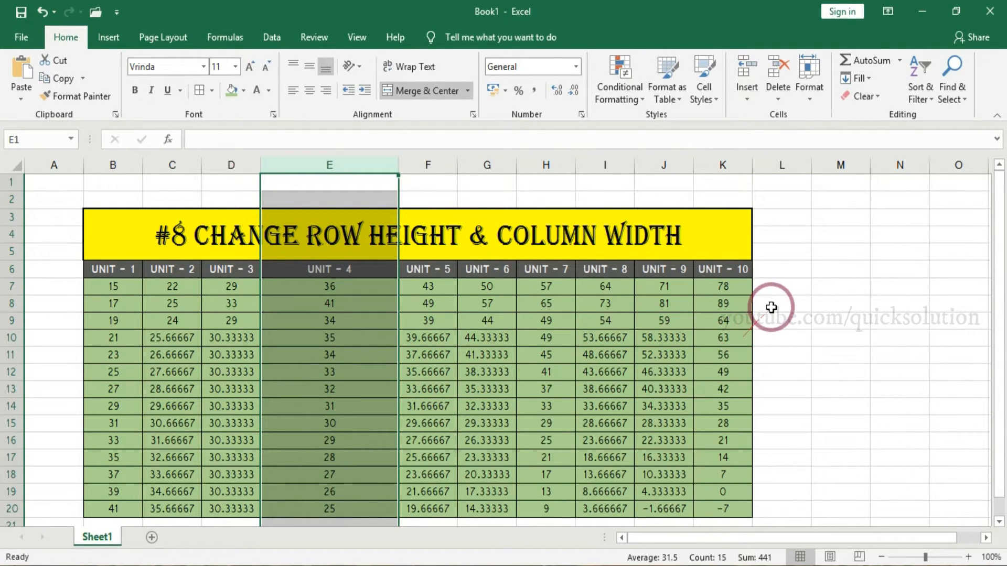
click(466, 302)
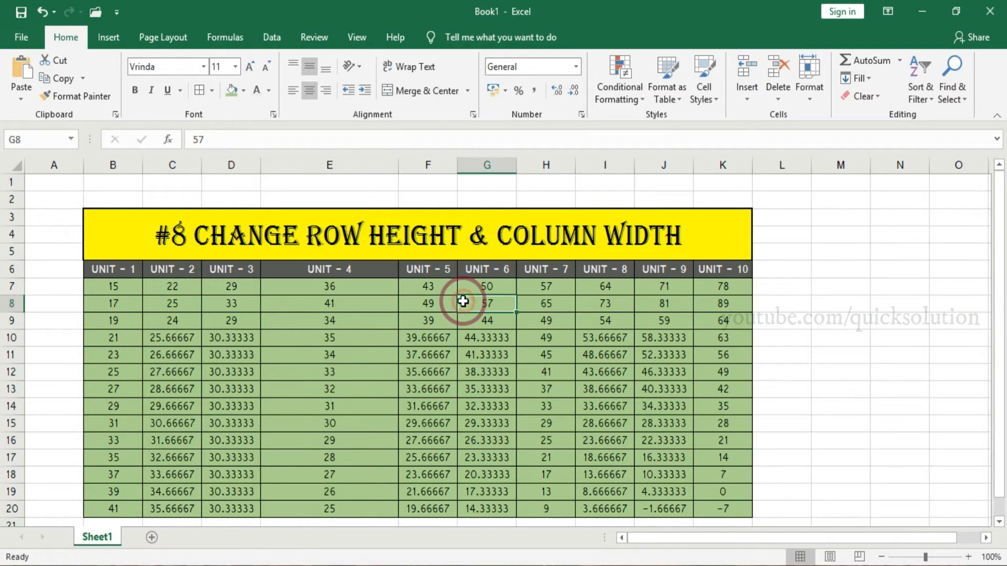
Step: Widen column F, the UNIT - 5 column, manually by about a third
click(447, 167)
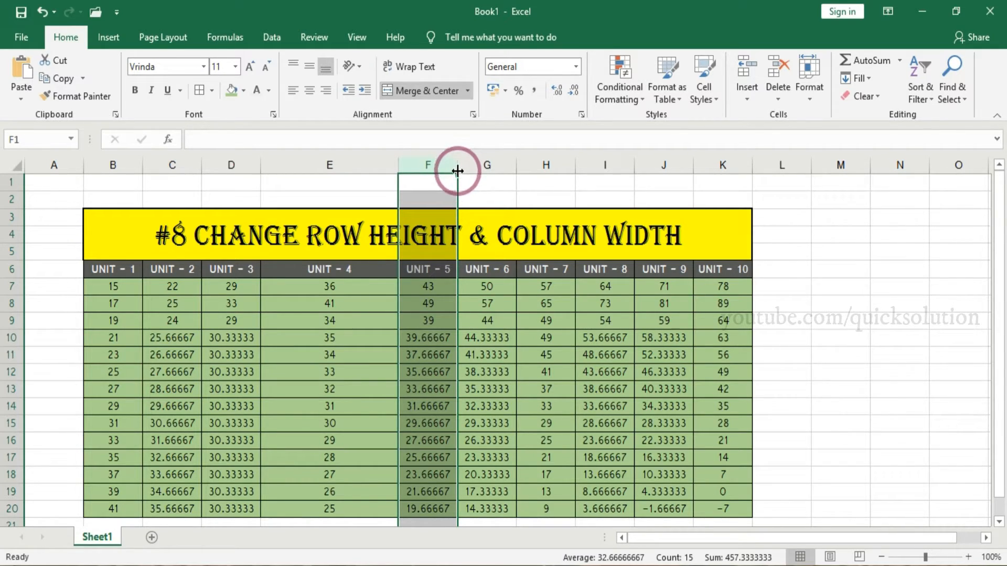
mouse_move(457, 171)
mouse_down()
mouse_move(490, 172)
mouse_move(478, 171)
mouse_up()
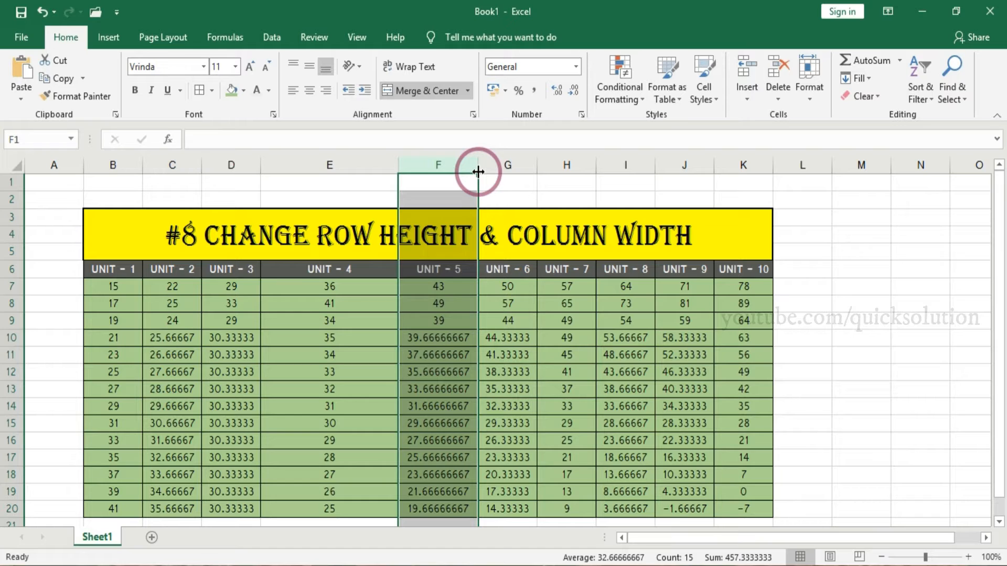
click(496, 252)
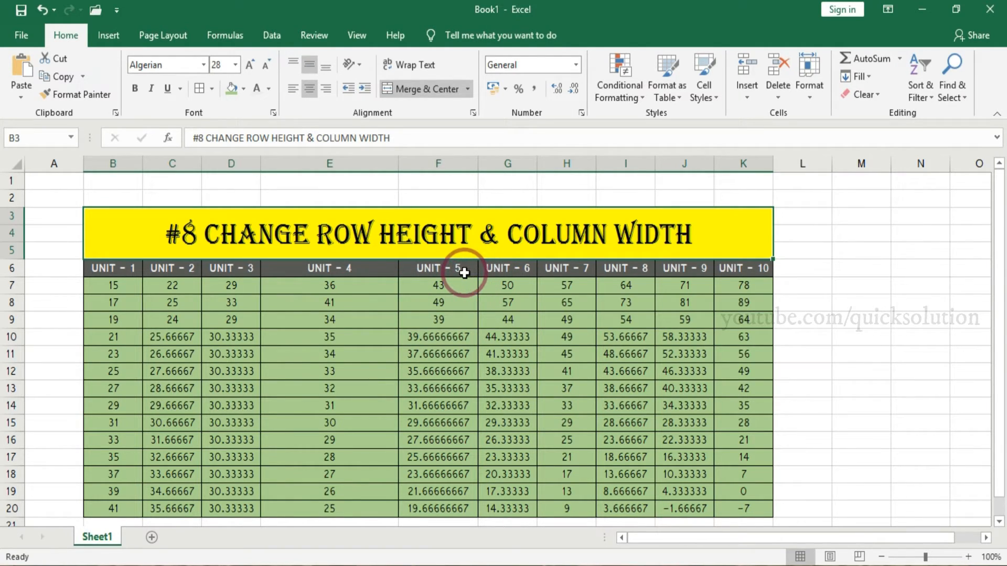
Step: Set the column width of the entire sheet to 25 so that all columns are equally wide
click(19, 168)
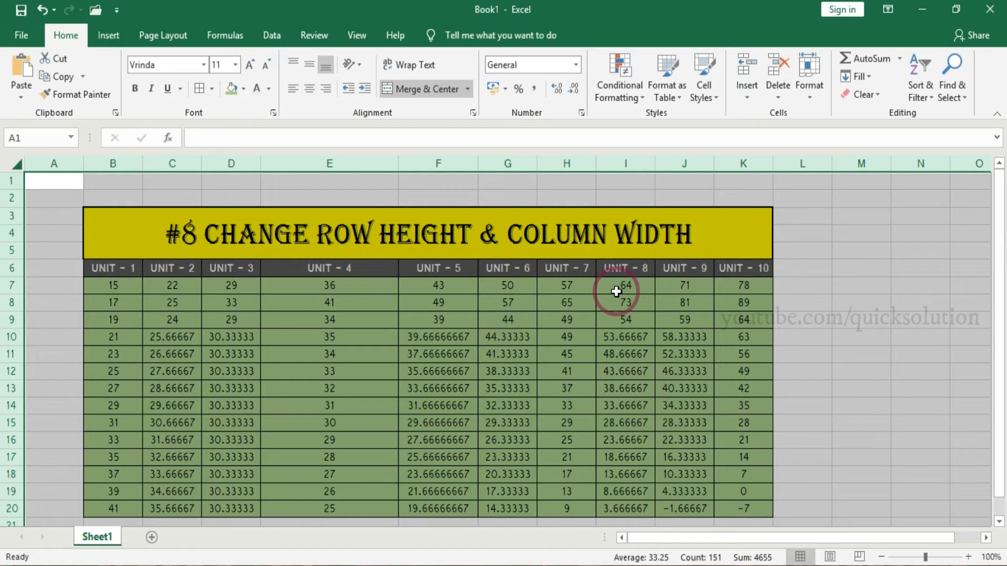
click(810, 97)
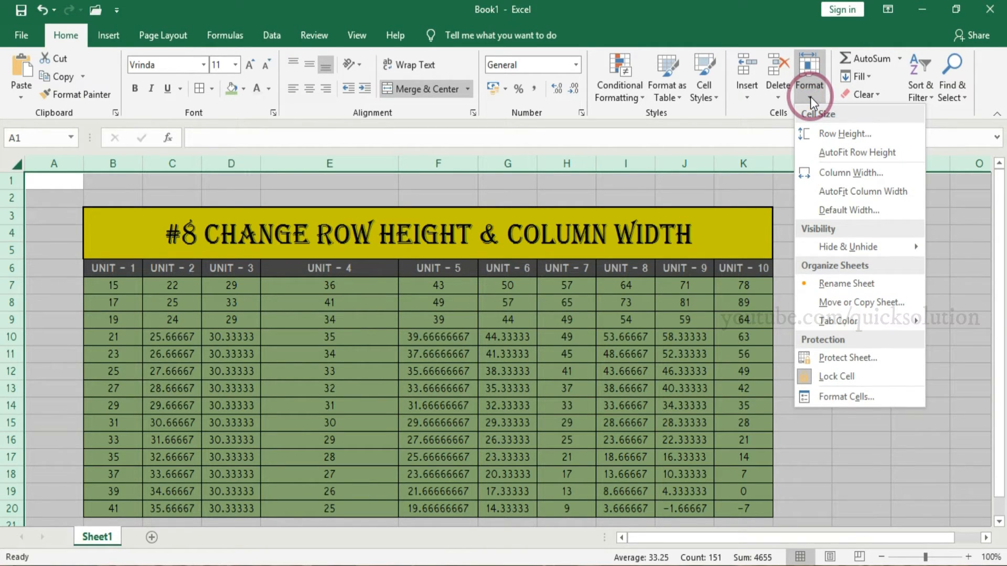
click(850, 177)
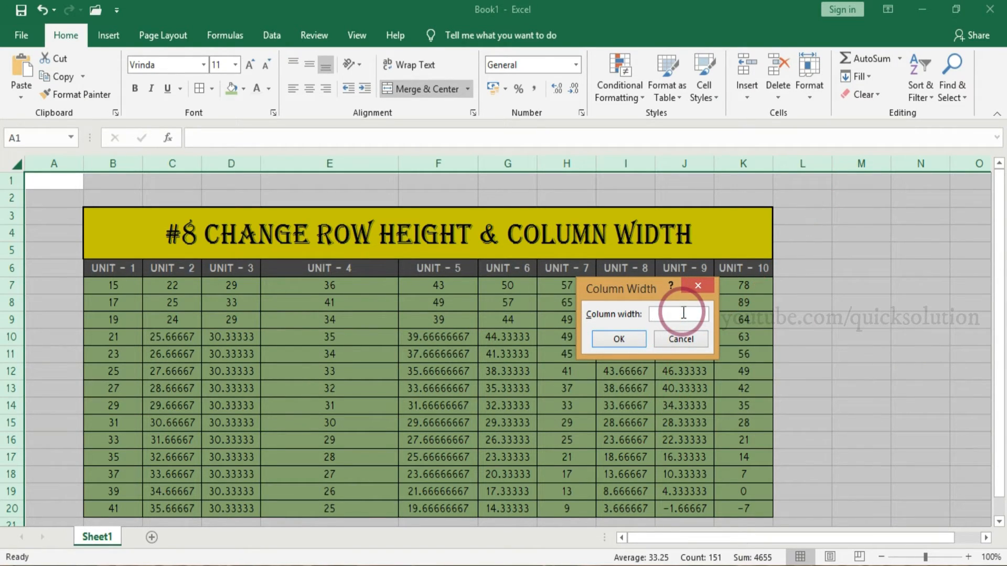
text(45)
click(619, 339)
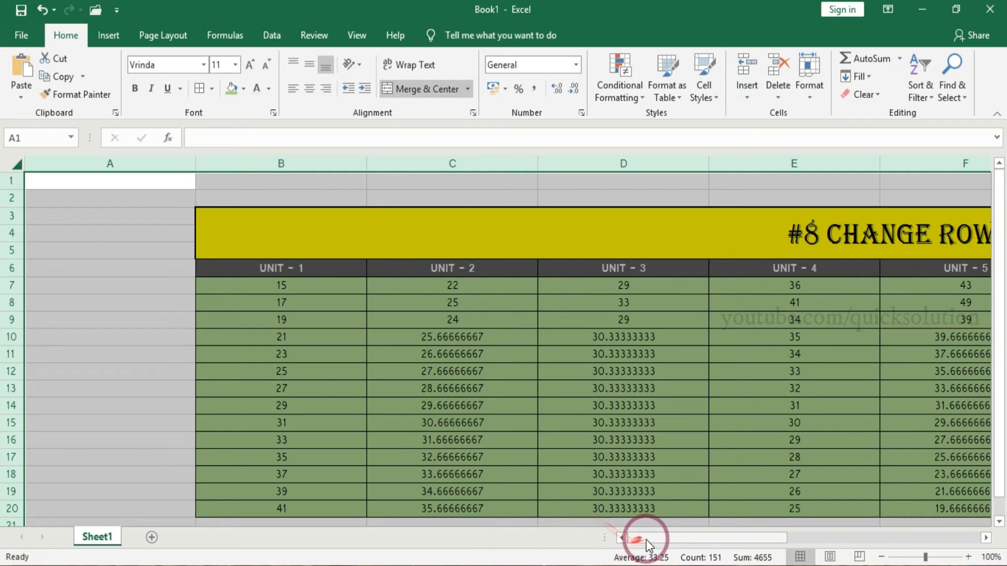
drag(700, 533, 777, 530)
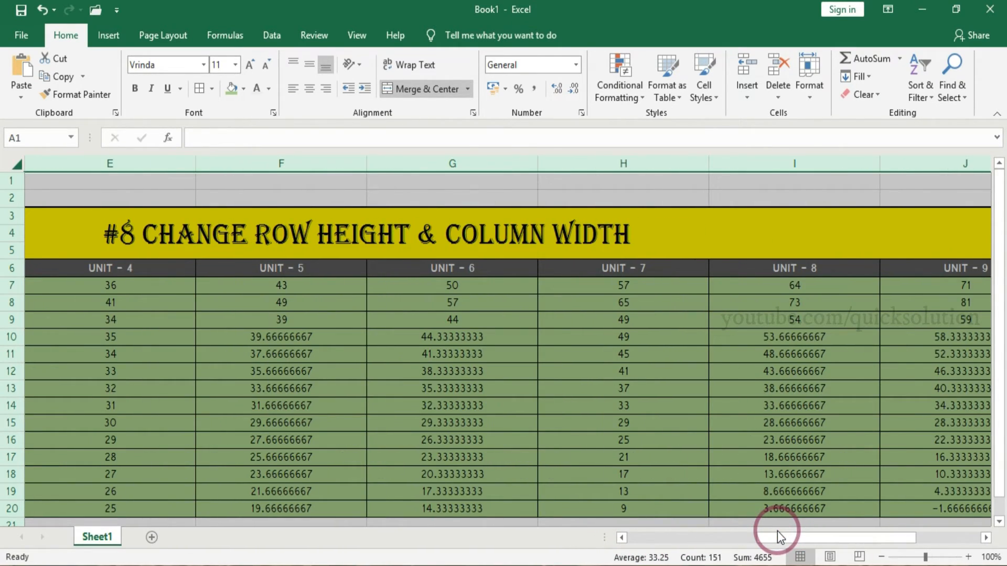
drag(777, 531, 806, 537)
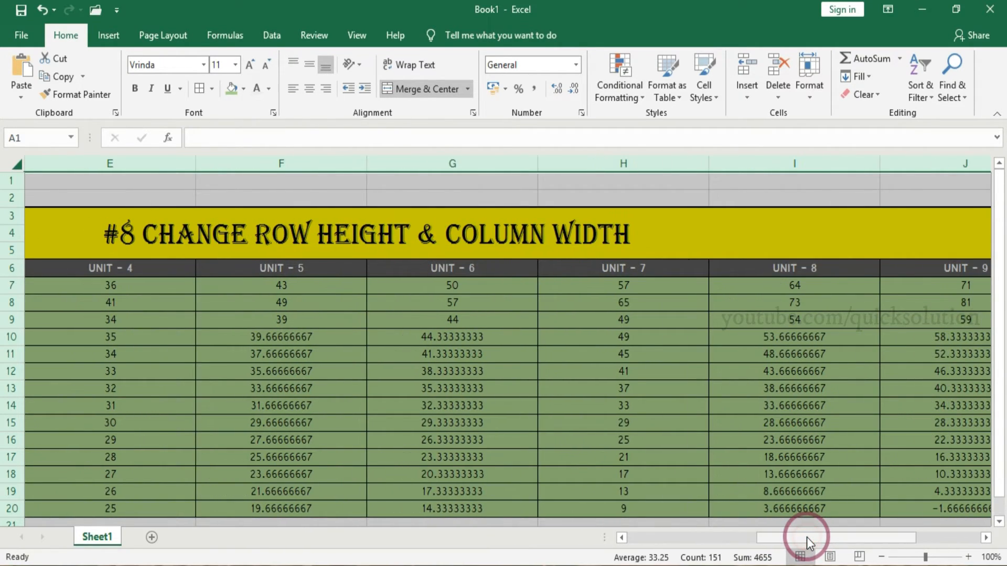
click(761, 493)
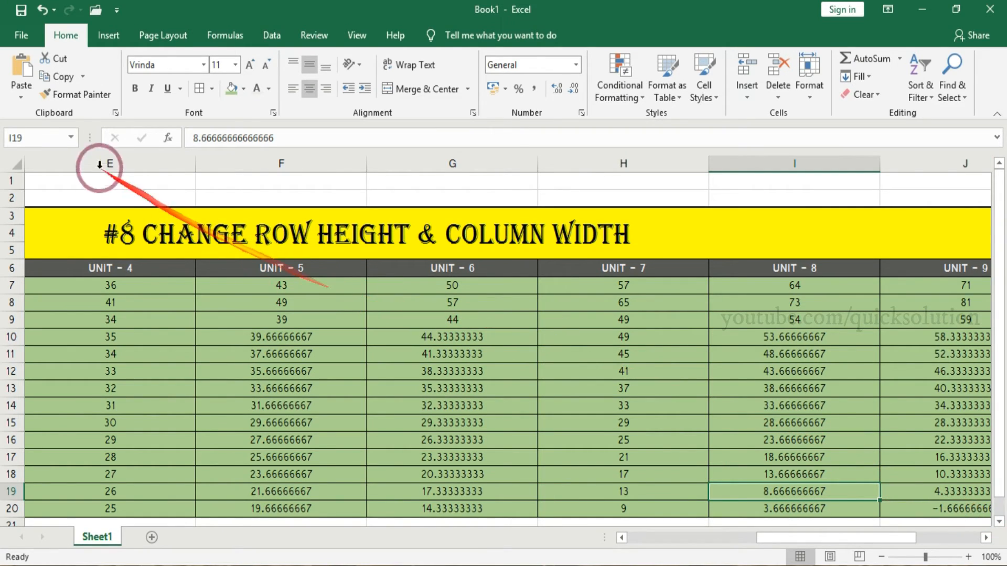
Step: AutoFit the column width of the entire sheet, then clear the whole-sheet selection
click(19, 165)
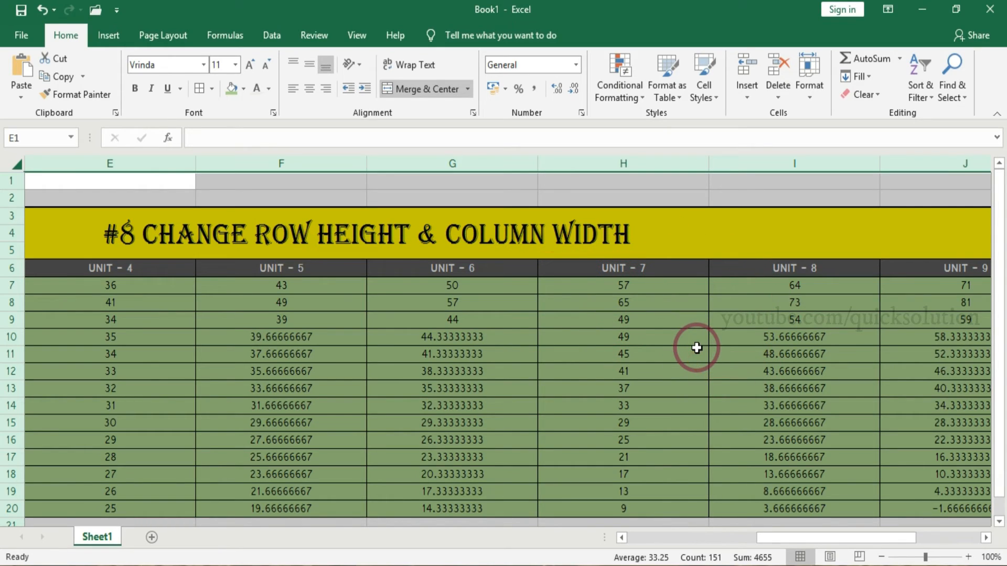
click(808, 103)
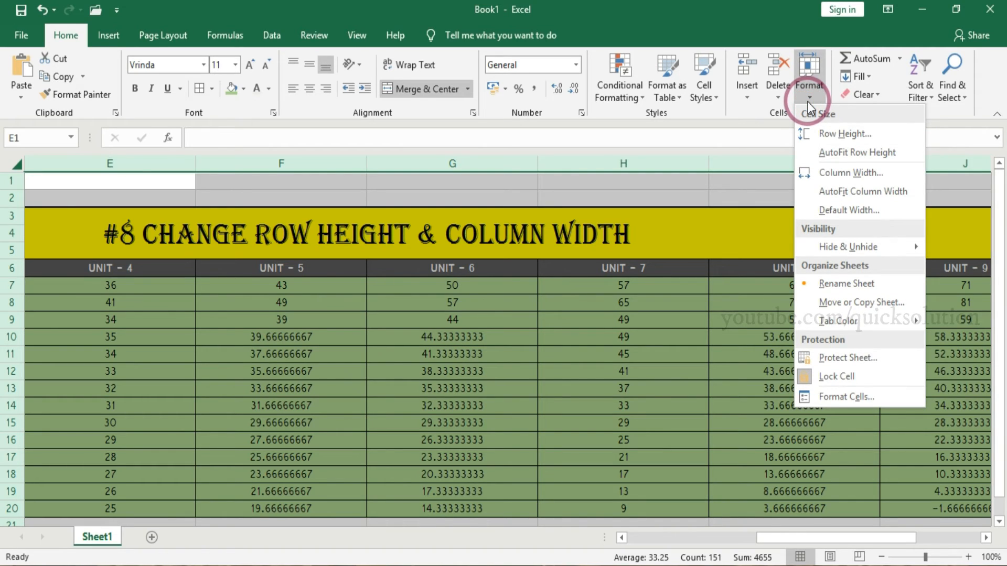
click(856, 197)
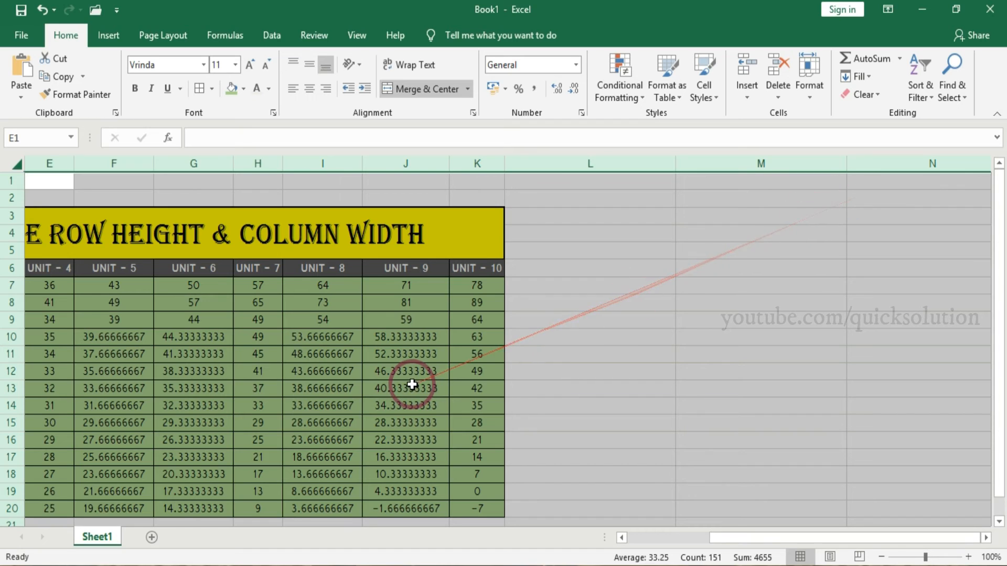
drag(748, 537, 671, 536)
scroll(569, 382, down, 3)
scroll(570, 381, up, 3)
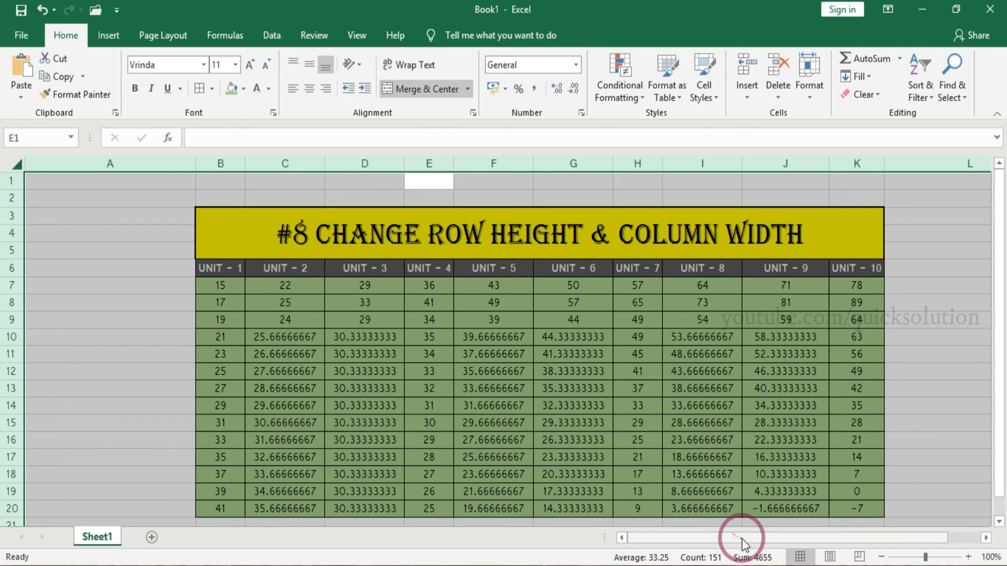
click(915, 382)
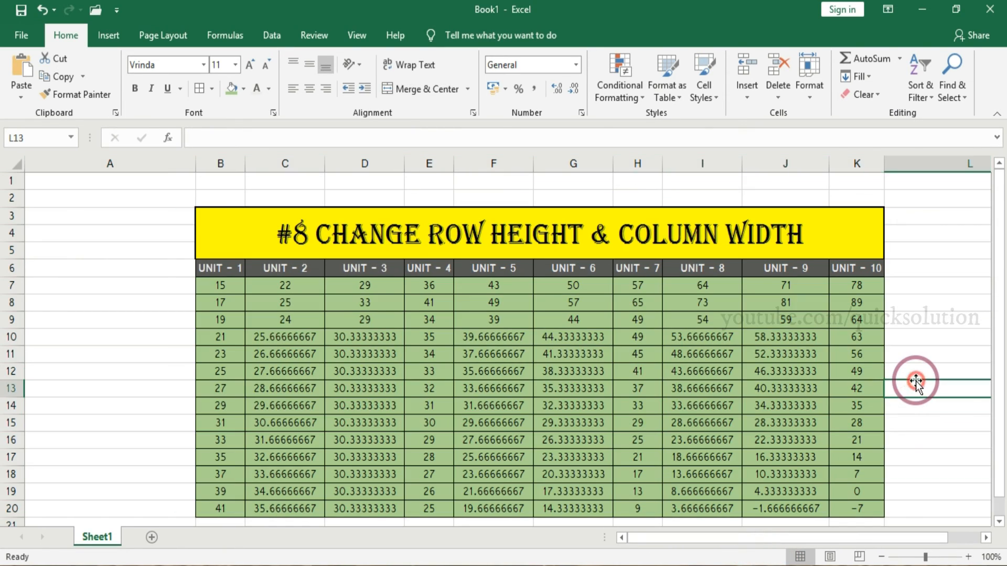
scroll(916, 383, down, 1)
scroll(916, 383, up, 1)
drag(999, 367, 1000, 382)
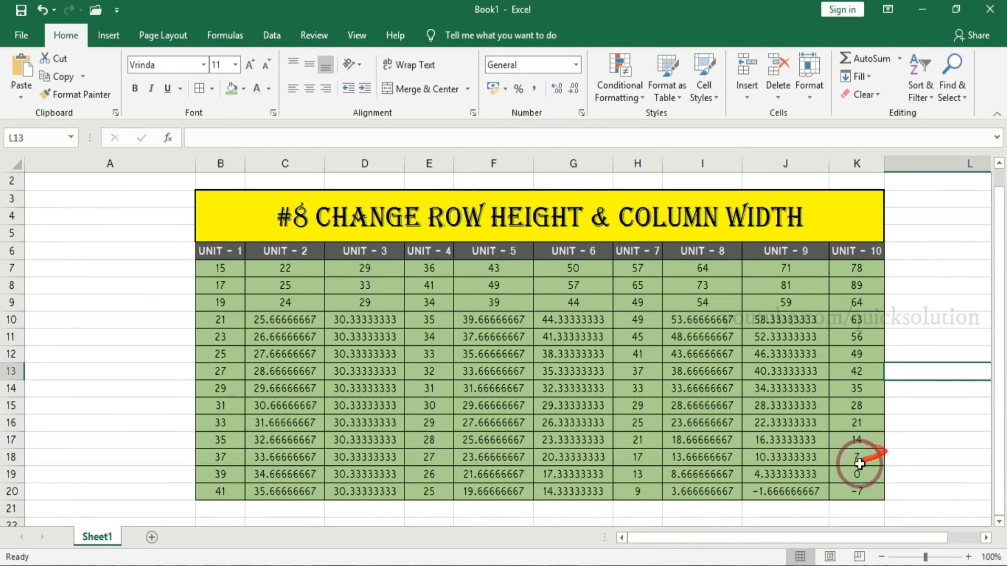